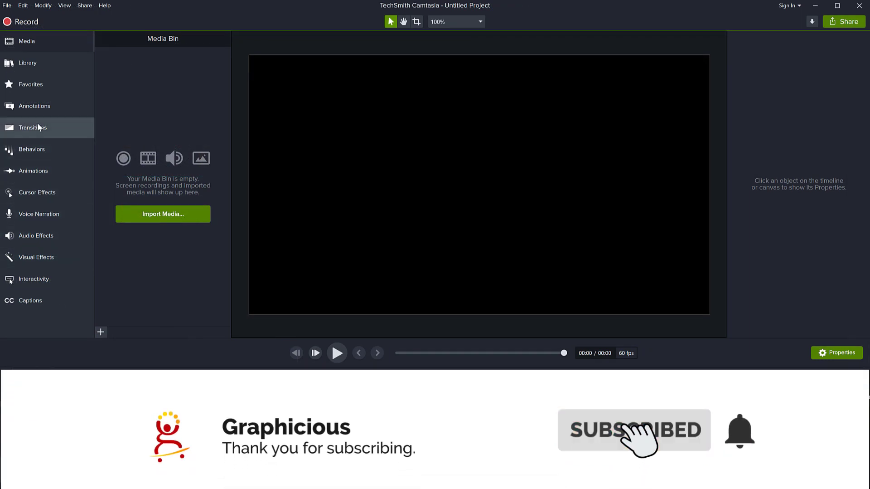
Step: Place the yellow circle from the All-styles Shapes annotations at the canvas centre and enlarge it
left_click(30, 105)
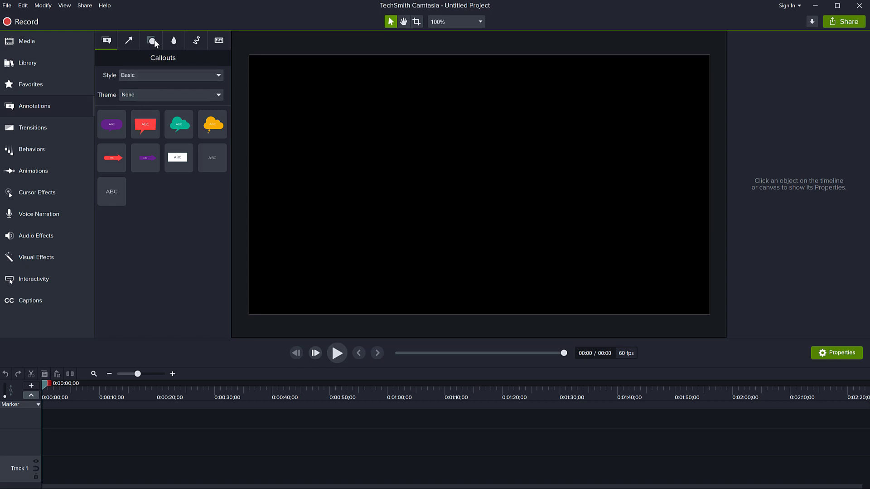
left_click(154, 40)
left_click(155, 75)
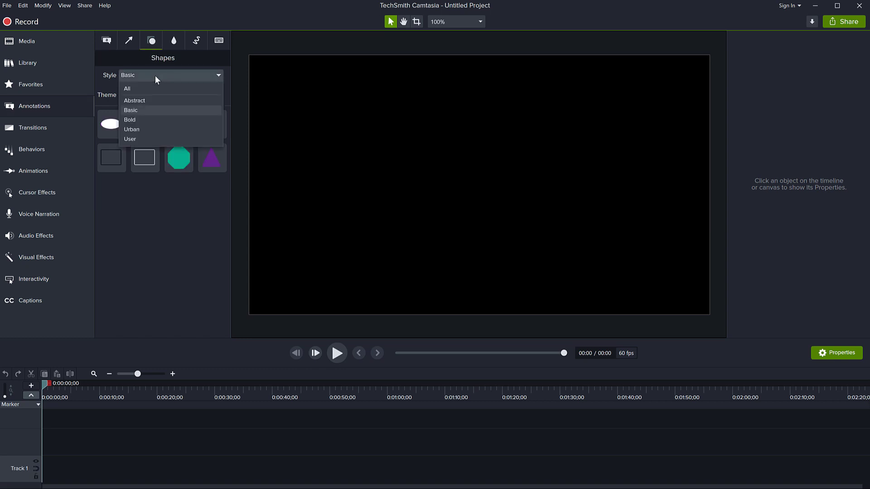
left_click(138, 88)
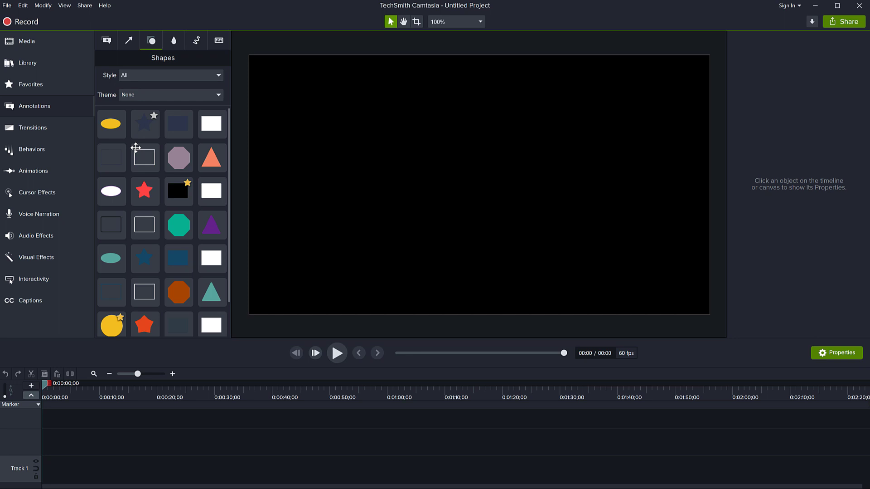
scroll(136, 177, "down", 1)
left_click_drag(121, 283, 481, 186)
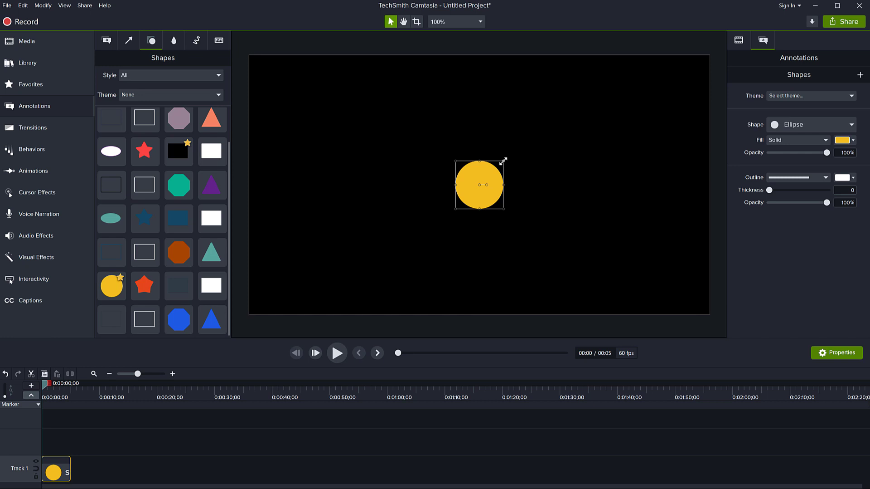
left_click_drag(503, 161, 542, 134)
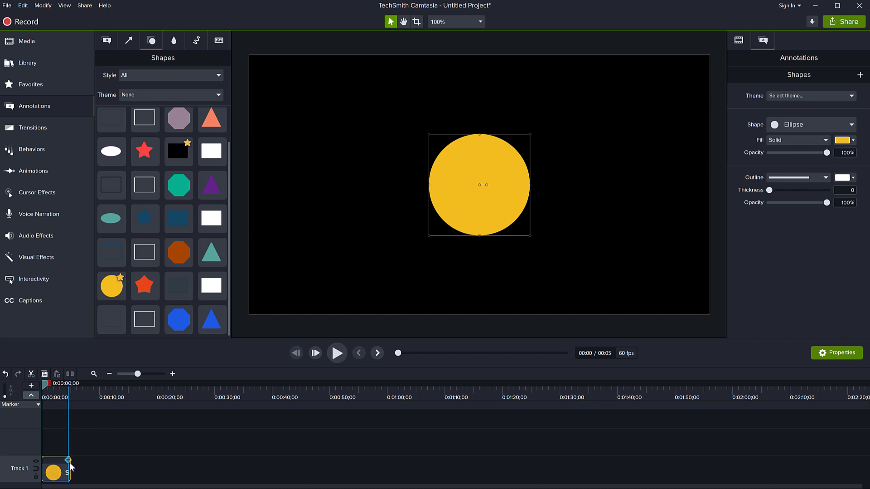
Step: Lengthen the yellow circle's Track 1 clip, then trim it back to exactly 10 seconds
left_click_drag(70, 468, 100, 471)
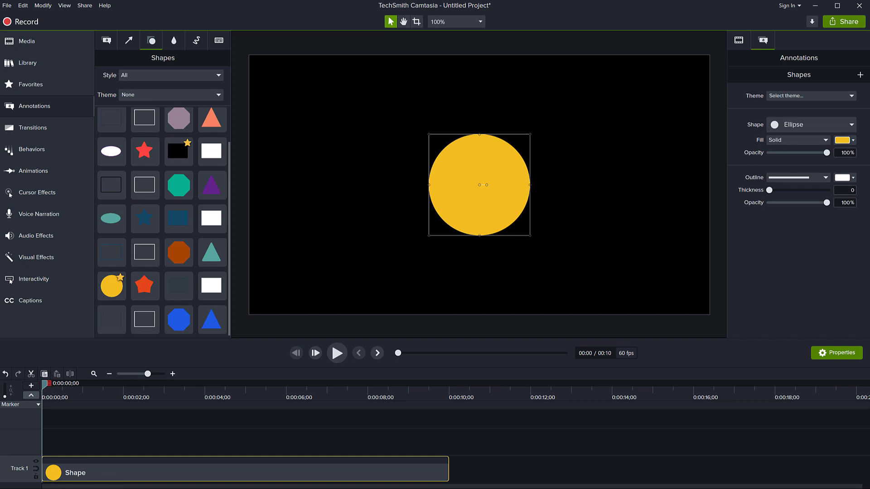
left_click_drag(446, 476, 449, 476)
Step: Add a green circle on Track 2, centred and enlarged inside the yellow one, lasting 10 s
left_click_drag(114, 289, 314, 199)
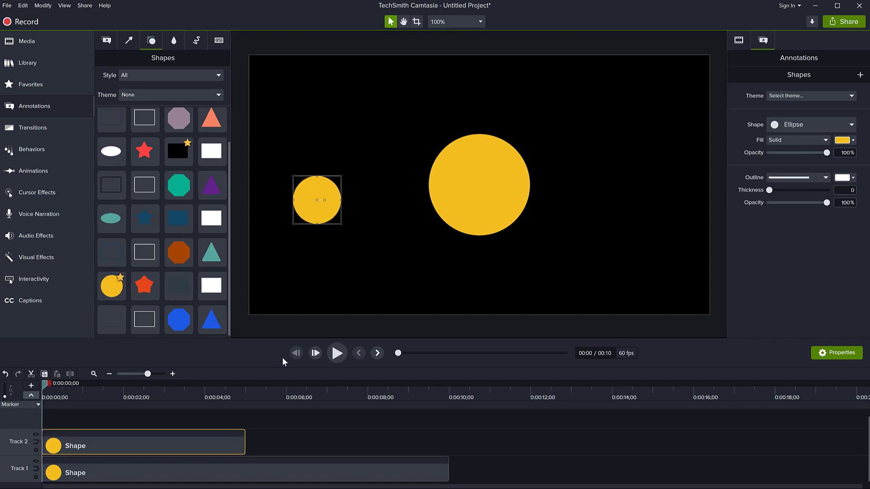
left_click(844, 139)
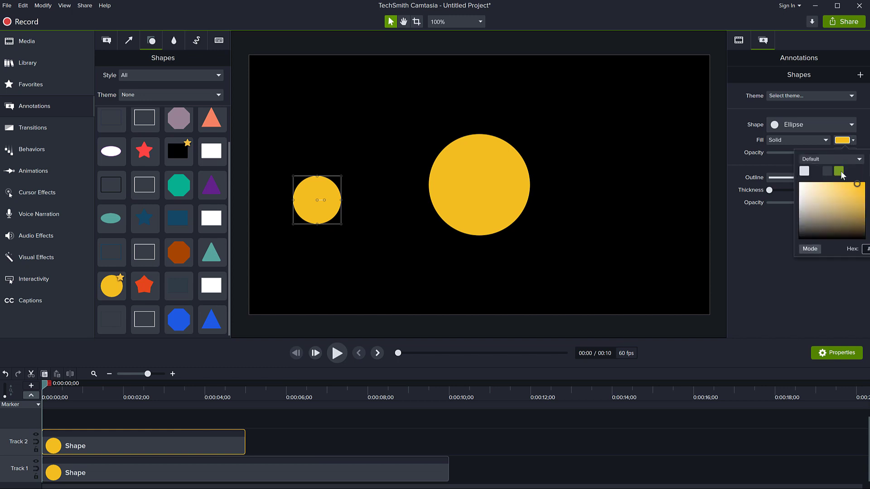
left_click(843, 176)
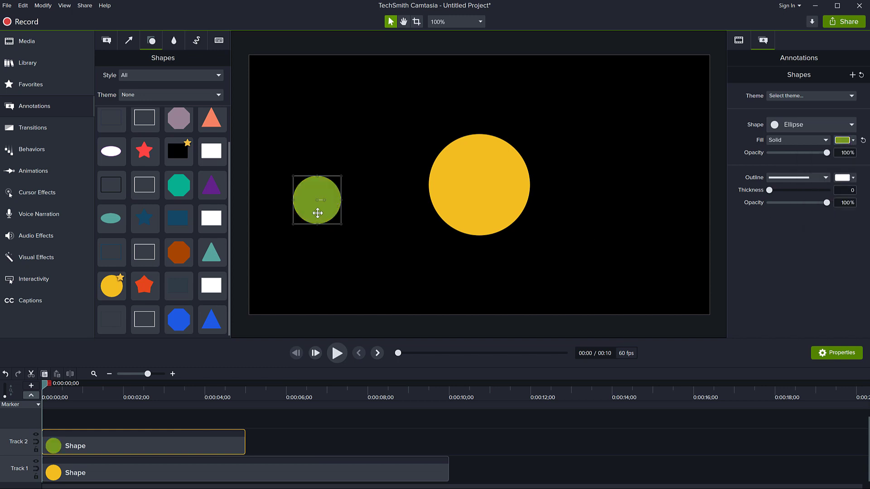
left_click_drag(317, 209, 480, 194)
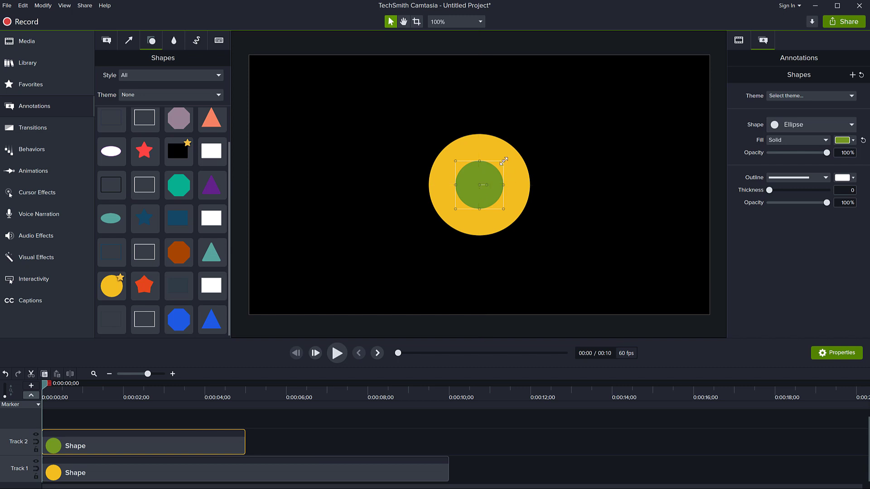
left_click_drag(503, 160, 533, 144)
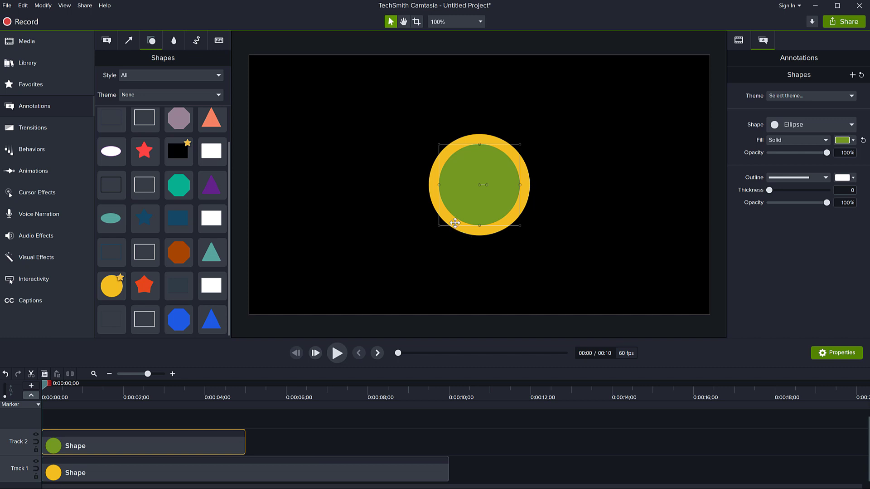
left_click_drag(245, 442, 449, 435)
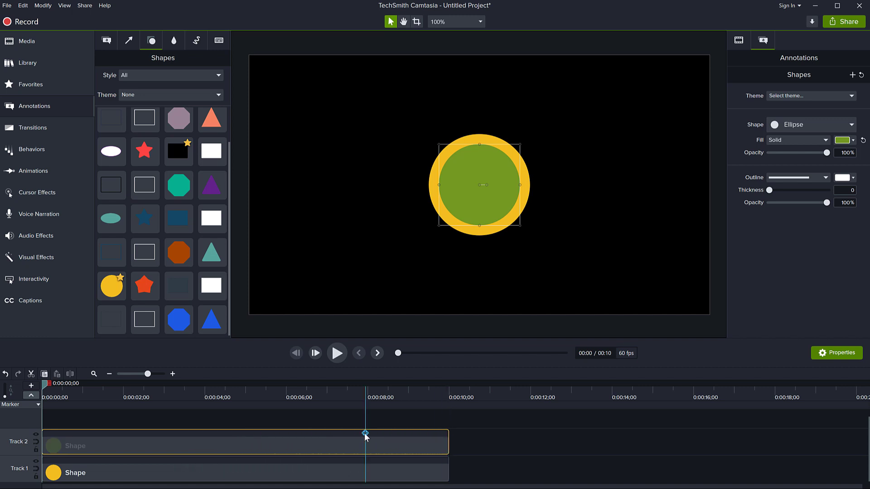
Step: Set Track 2's track matte to Alpha Invert, briefly comparing it against plain Alpha
key("super+Down")
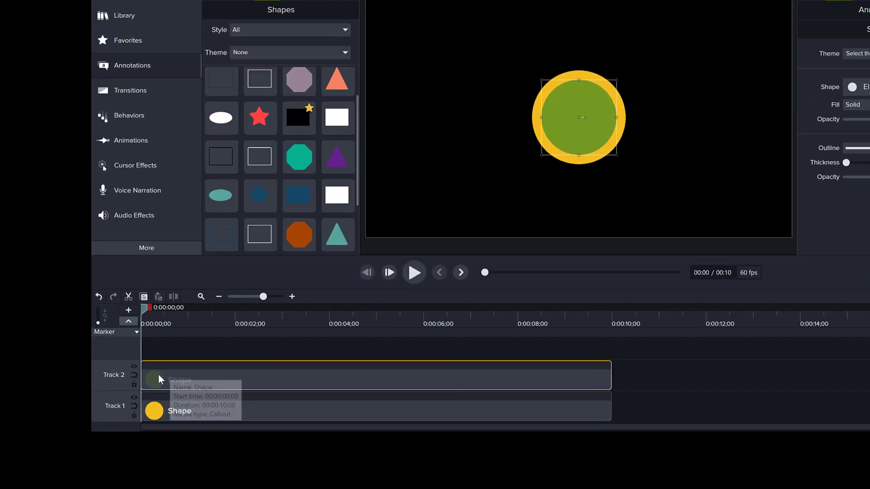
left_click(156, 365)
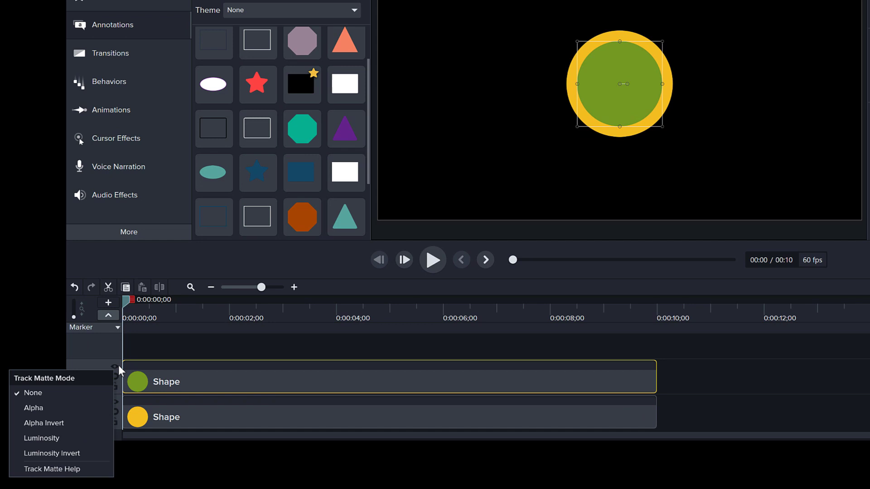
left_click(80, 424)
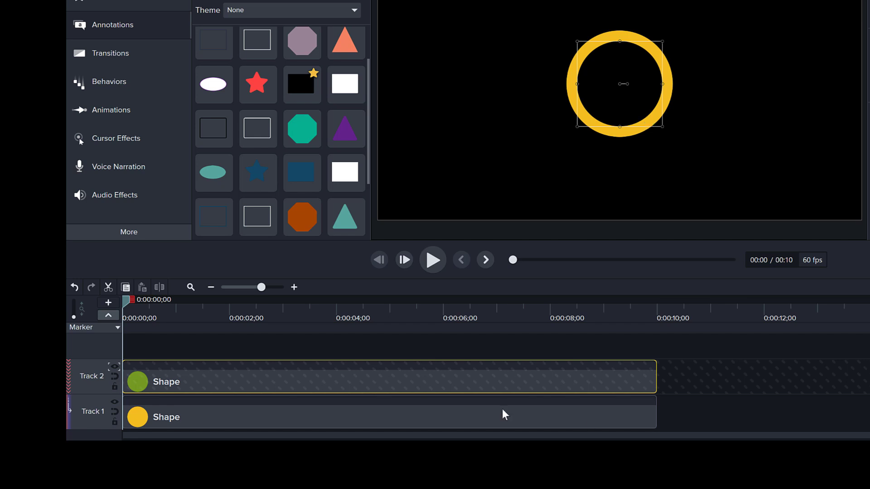
left_click(115, 366)
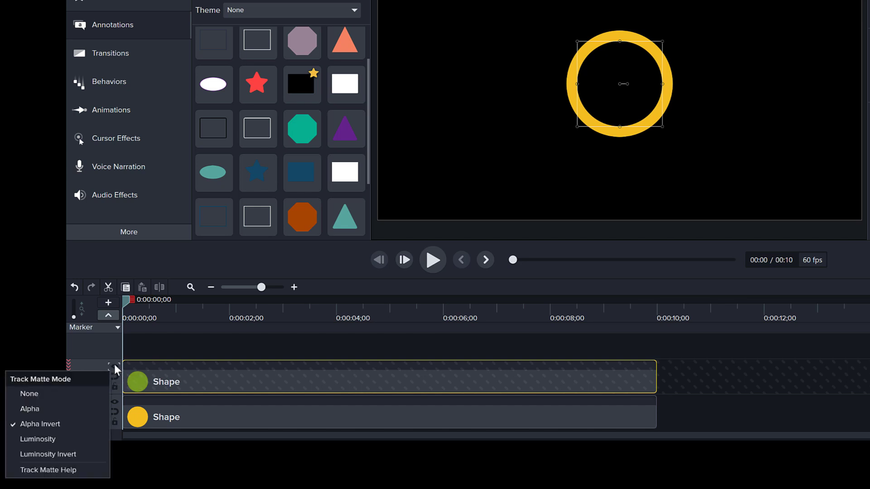
left_click(61, 407)
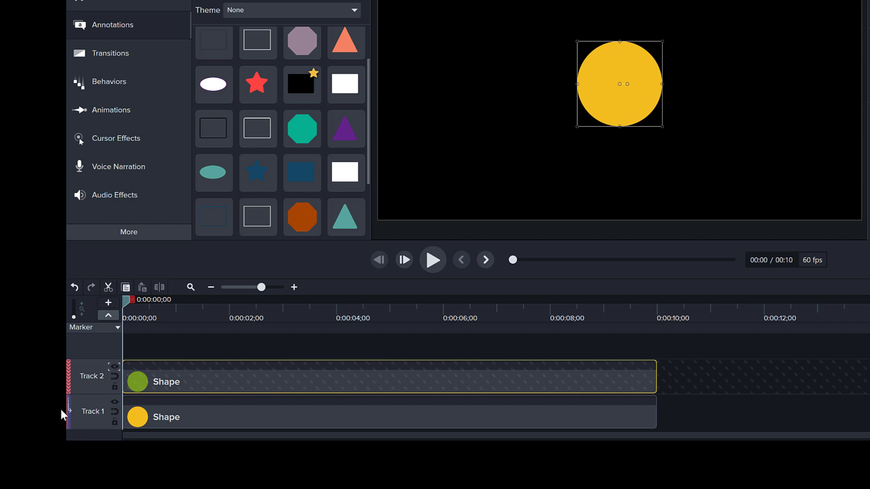
left_click(116, 368)
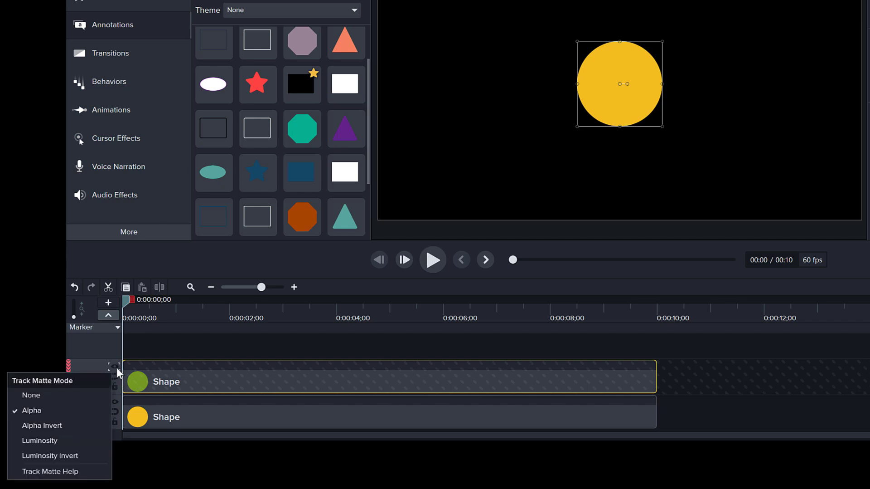
left_click(68, 426)
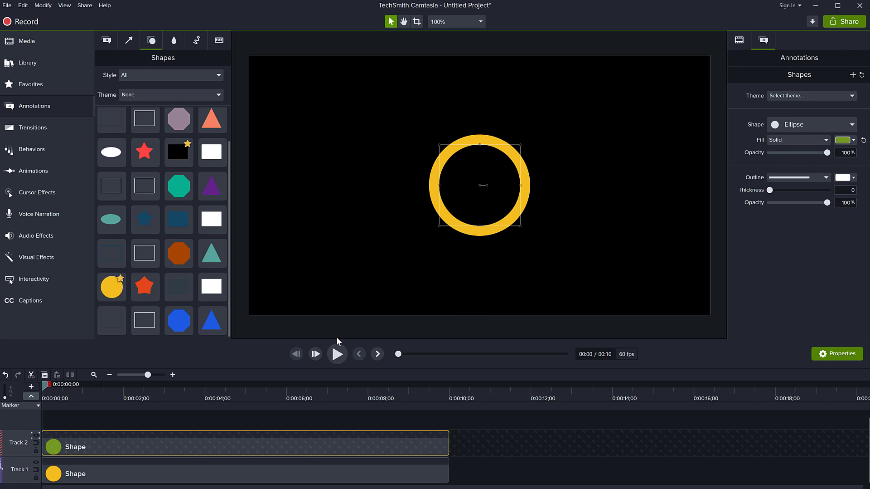
left_click(343, 293)
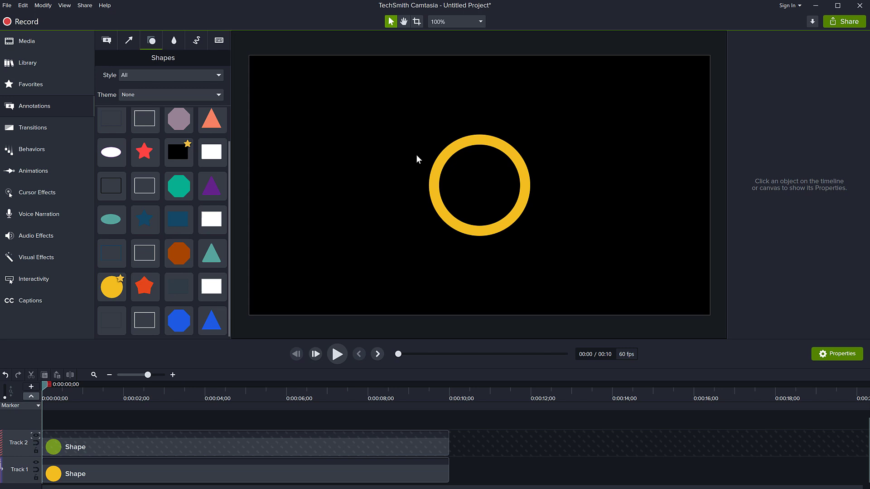
left_click(124, 473)
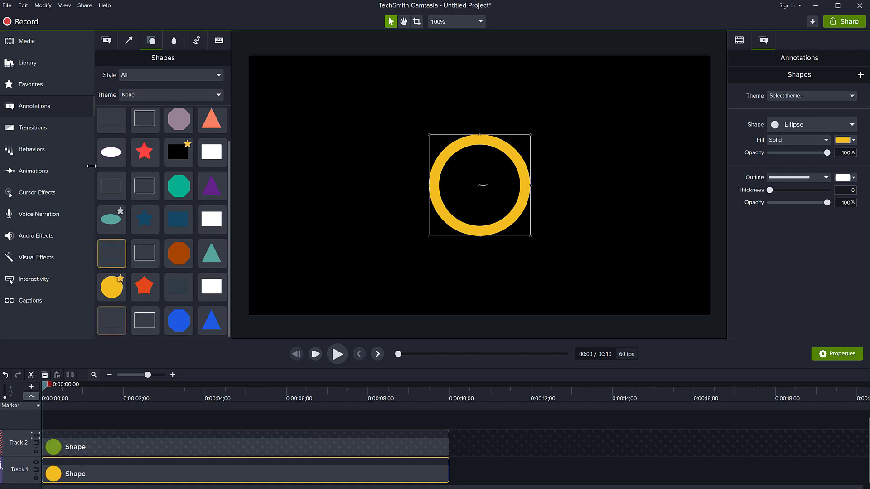
Step: Apply the Radial wipe transition to the yellow ring clip and preview it playing
left_click(40, 129)
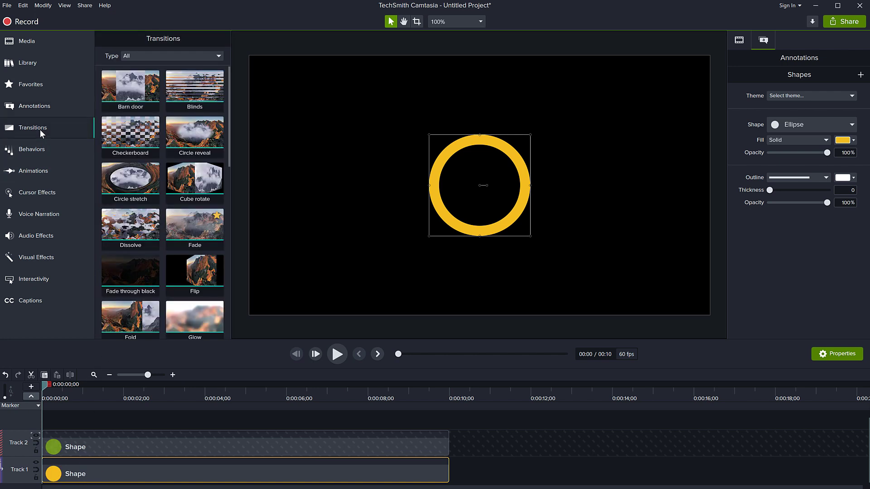
scroll(133, 235, "down", 5)
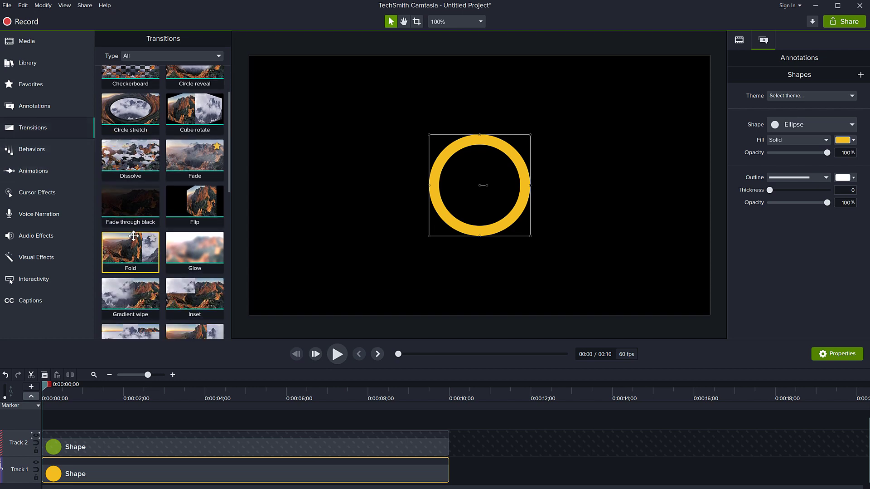
scroll(133, 235, "down", 1)
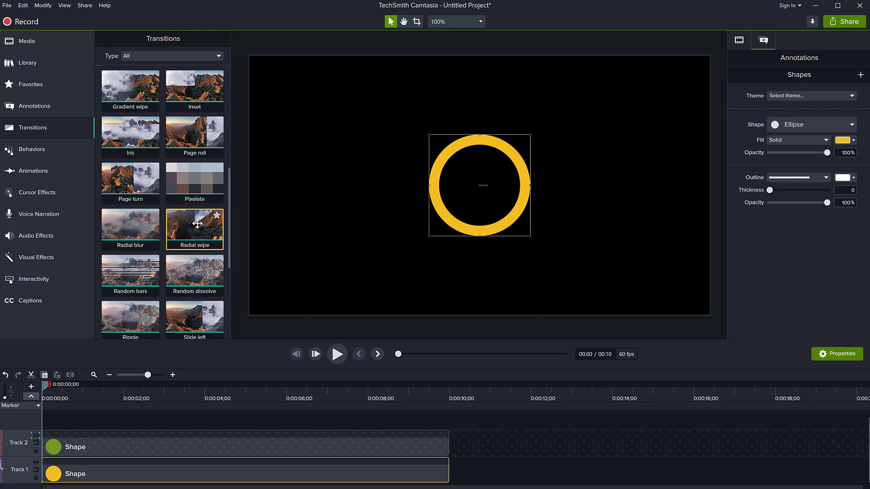
left_click_drag(194, 222, 139, 476)
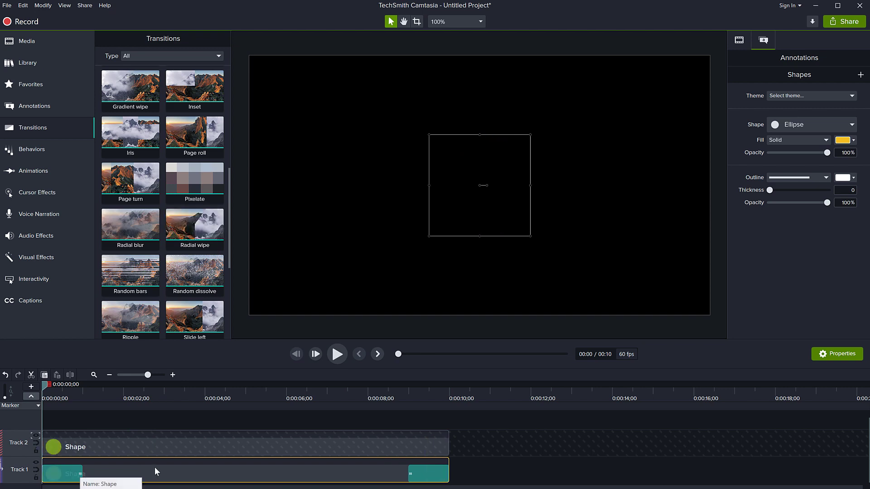
left_click(337, 354)
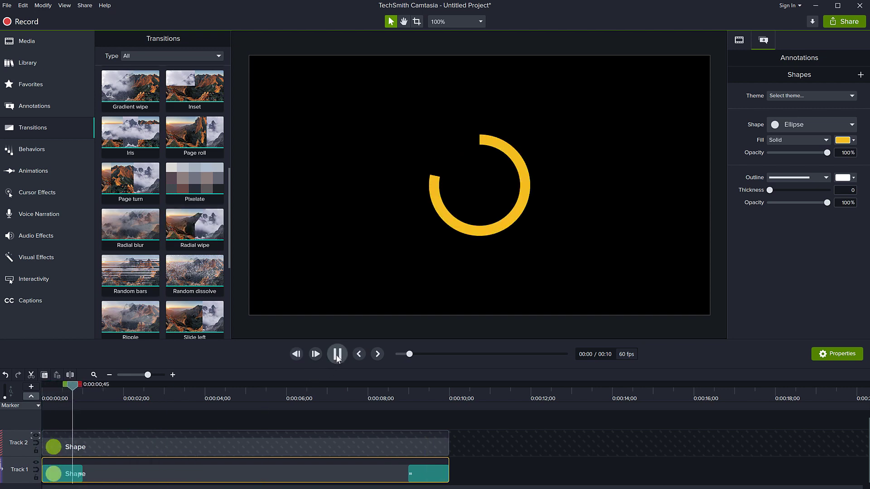
left_click(336, 354)
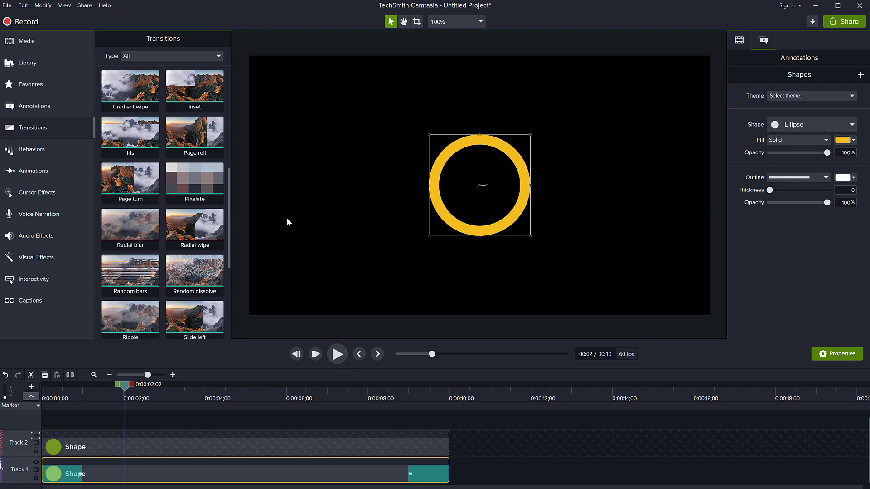
Step: Remove the Radial wipe from the end of the ring clip
left_click_drag(191, 225, 150, 471)
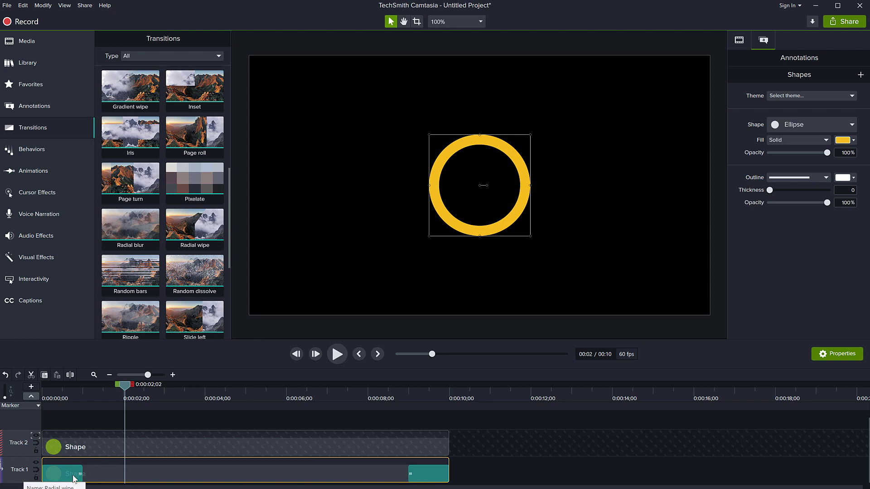
left_click(422, 476)
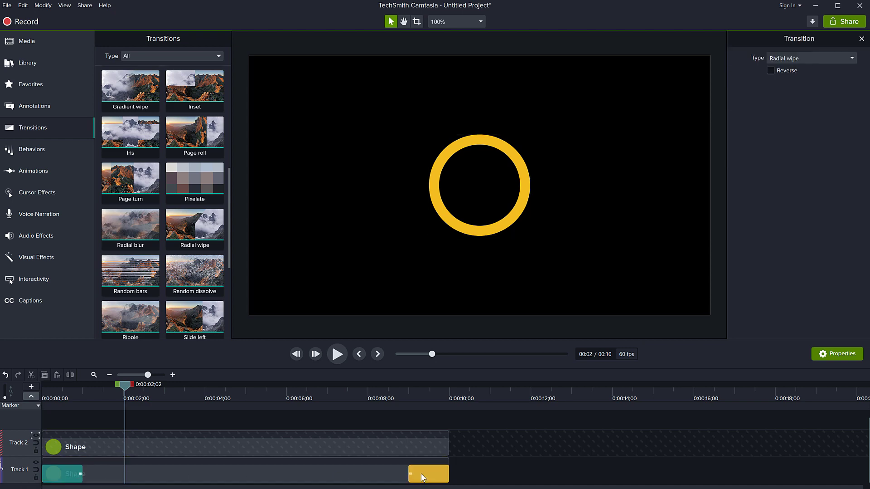
key("Delete")
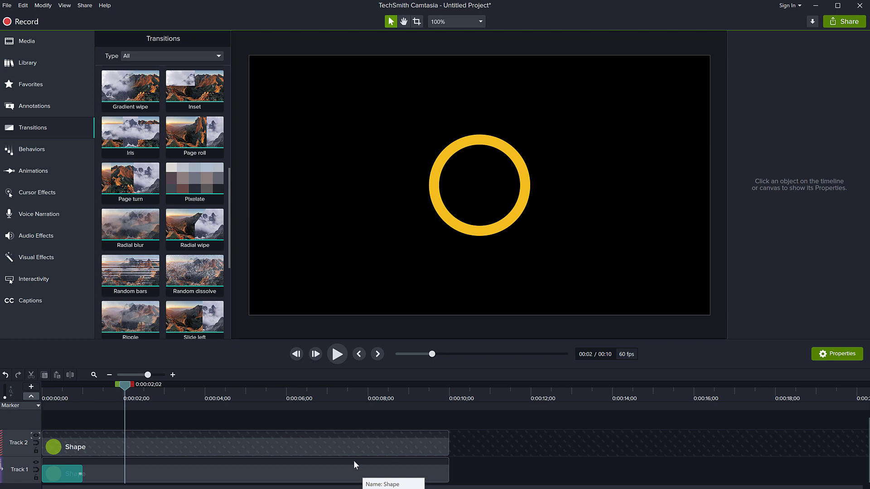
Step: Stretch the starting Radial wipe to span the whole 10-second ring clip
left_click(59, 478)
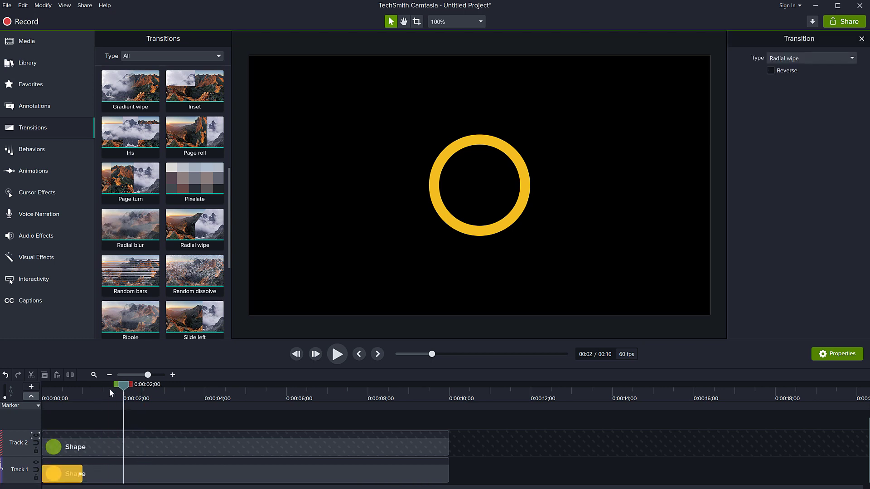
left_click(62, 395)
left_click_drag(63, 396, 80, 395)
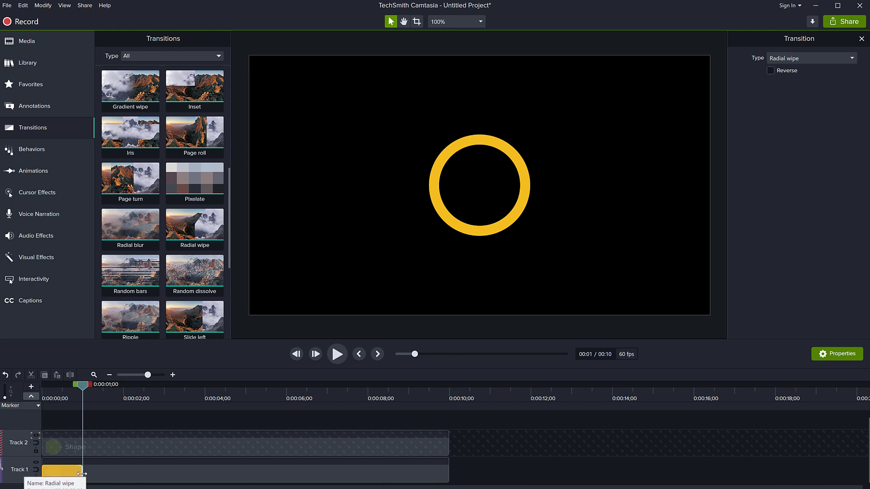
left_click_drag(80, 473, 445, 479)
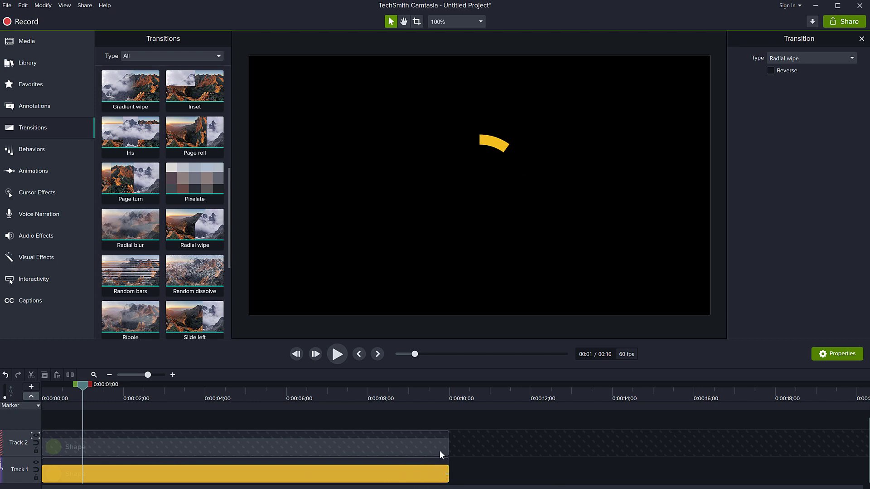
left_click_drag(84, 393, 29, 393)
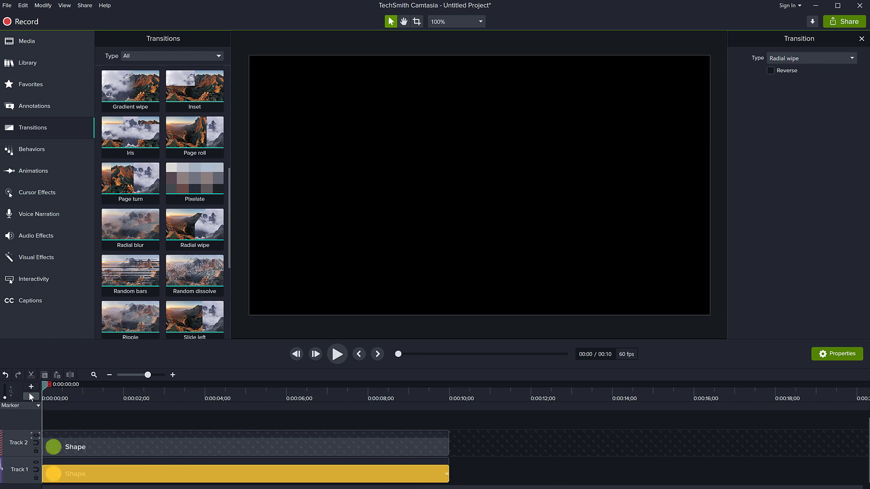
left_click(338, 355)
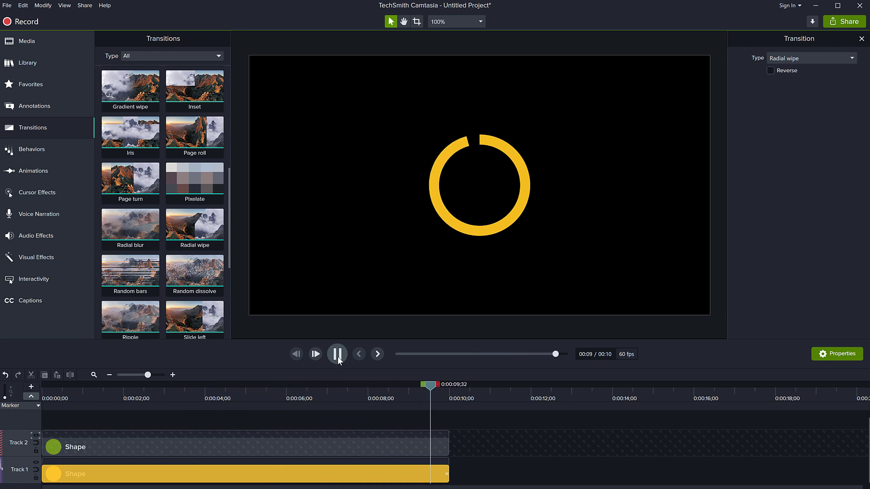
Step: Select the Shape clips and the ring's wipe transition on the timeline, then clear the selection
left_click(405, 449)
left_click(403, 469)
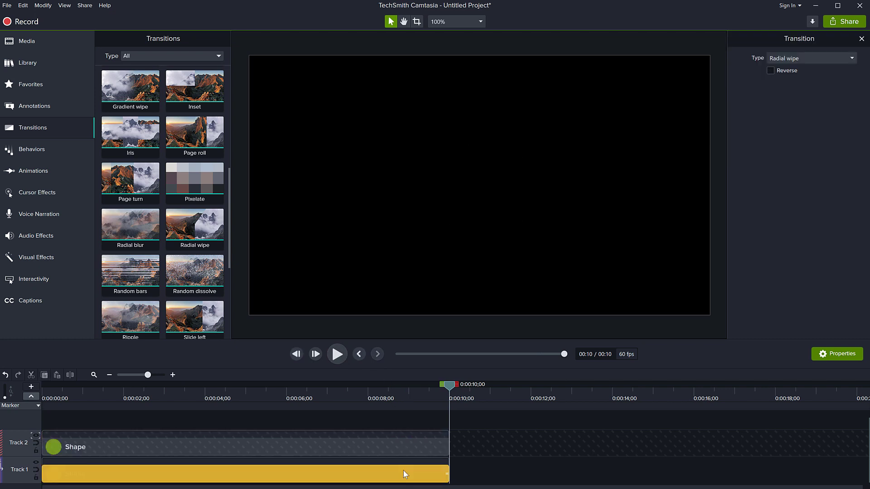
left_click_drag(502, 449, 293, 460)
left_click(407, 476)
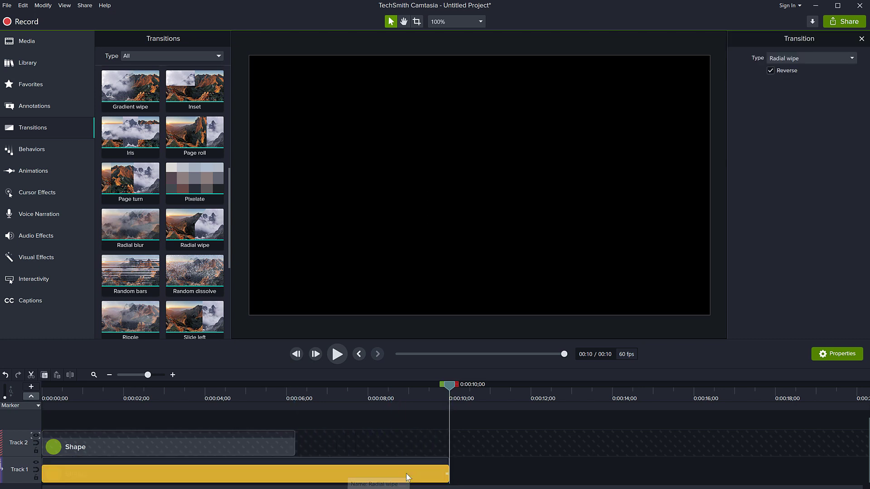
left_click(446, 473)
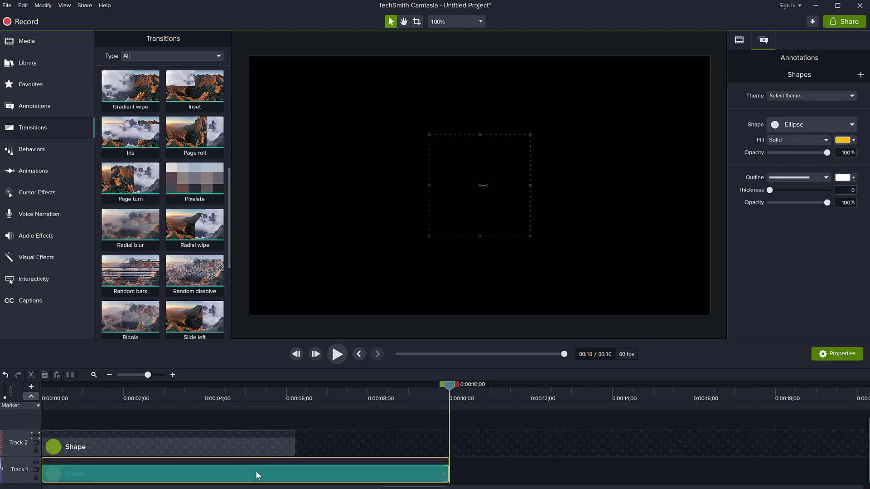
left_click(357, 470)
left_click(445, 472)
left_click(363, 475)
left_click(364, 472)
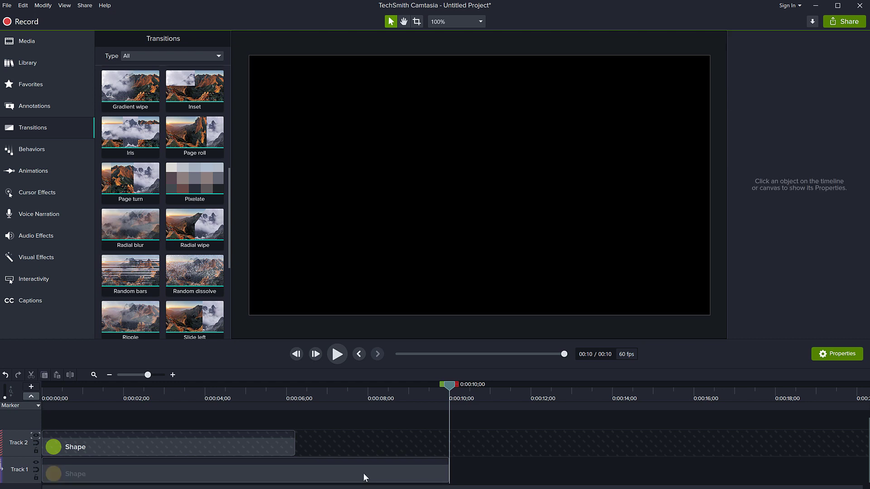
Step: Trim both Shape clips to end at 5 seconds and reapply Radial wipe across the ring clip
left_click_drag(448, 471, 246, 445)
left_click_drag(295, 470, 181, 411)
left_click_drag(195, 226, 245, 473)
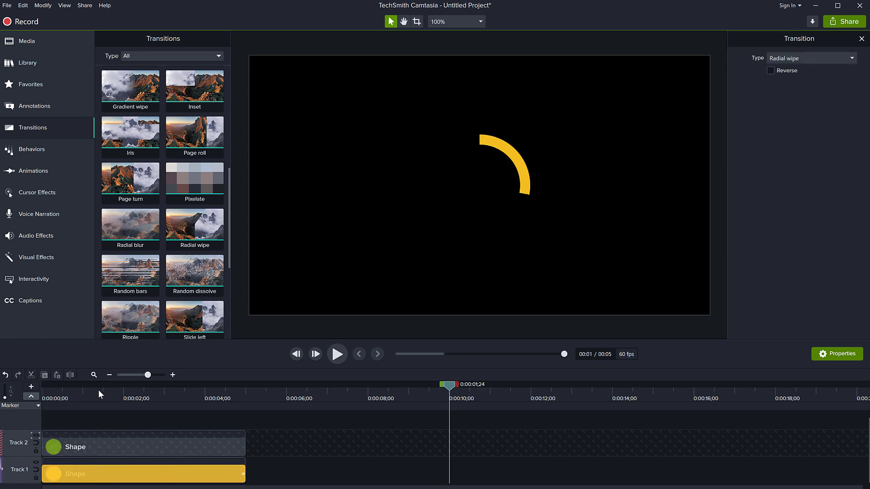
left_click_drag(99, 390, 26, 393)
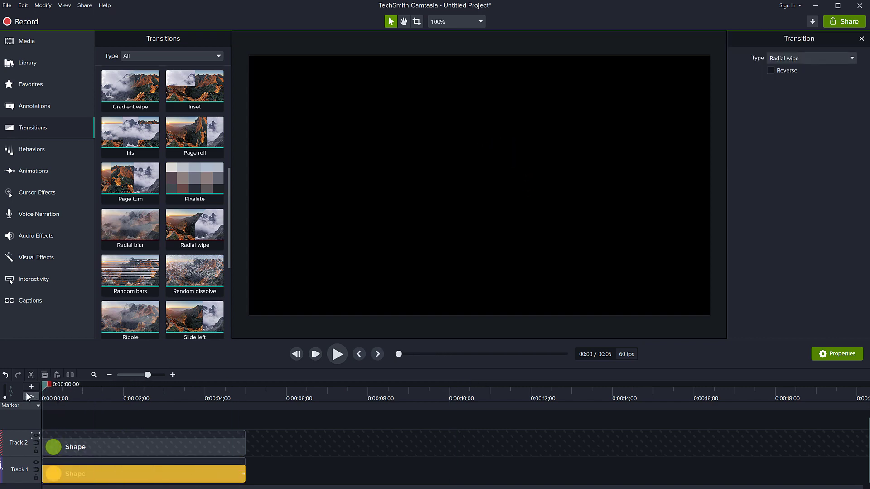
left_click(339, 354)
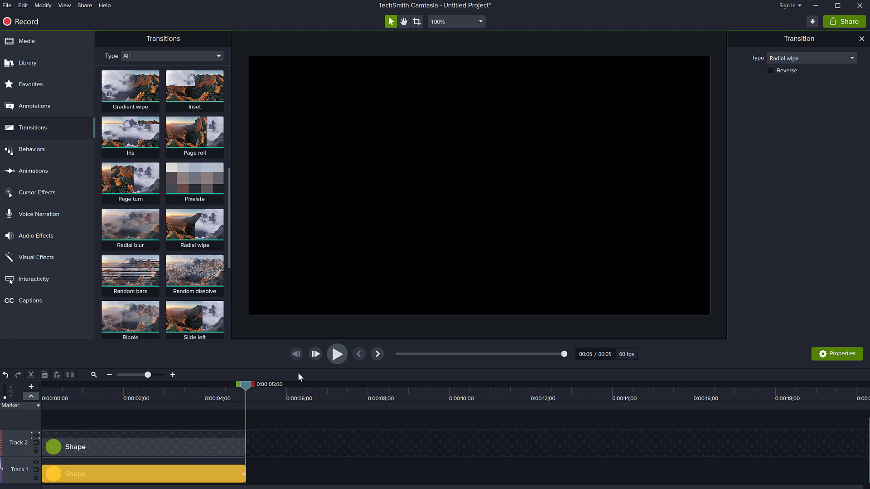
left_click_drag(242, 383, 122, 387)
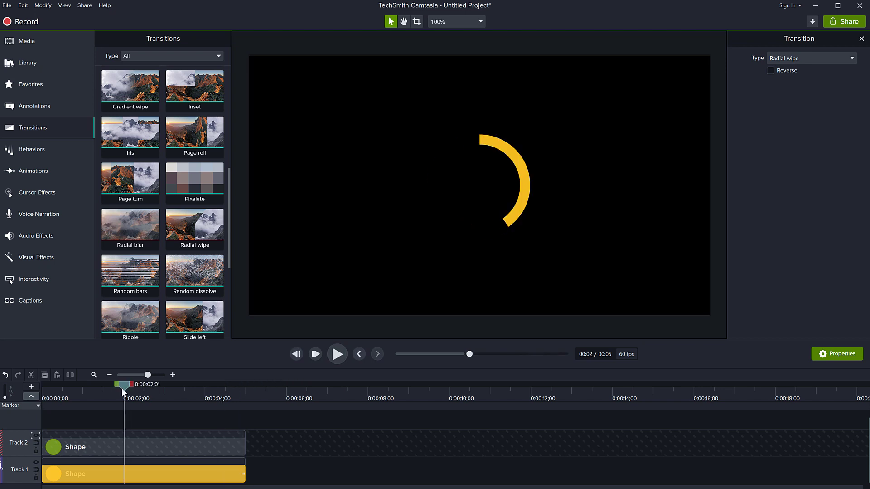
left_click(296, 471)
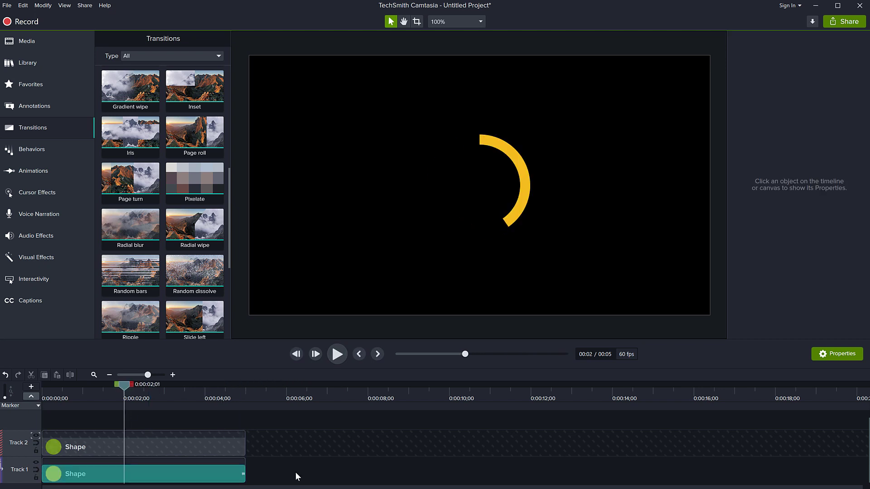
left_click(204, 468)
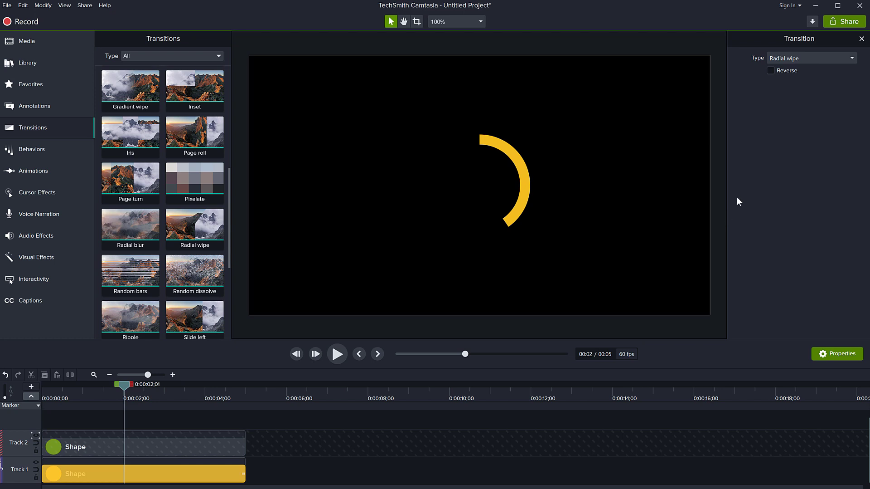
Step: Turn off Reverse on the ring's Radial wipe and replay the 5-second wipe from the start
left_click(776, 70)
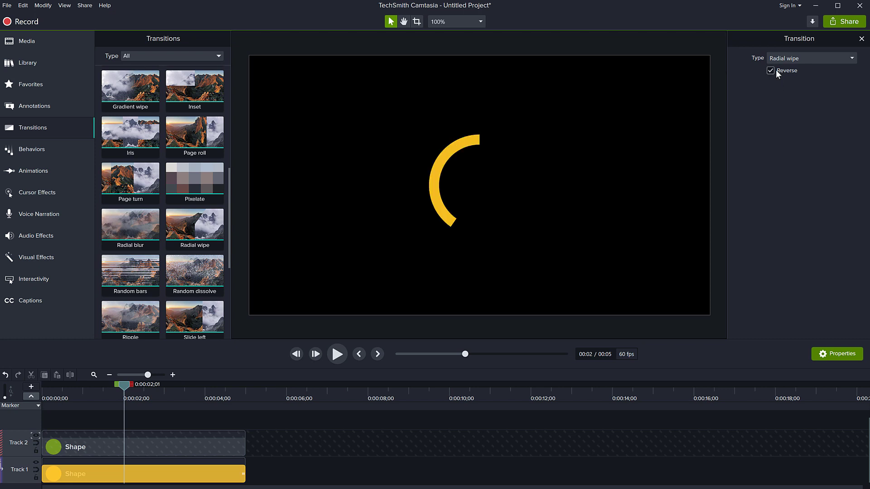
left_click_drag(130, 384, 29, 398)
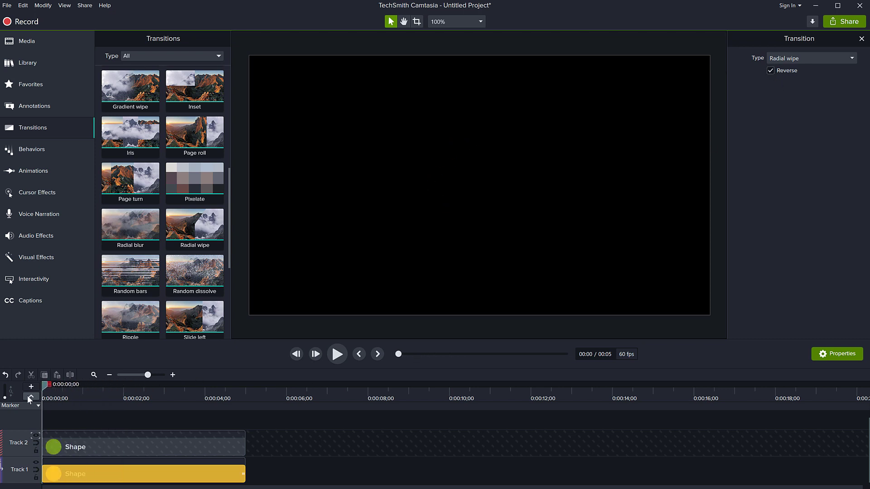
left_click(340, 353)
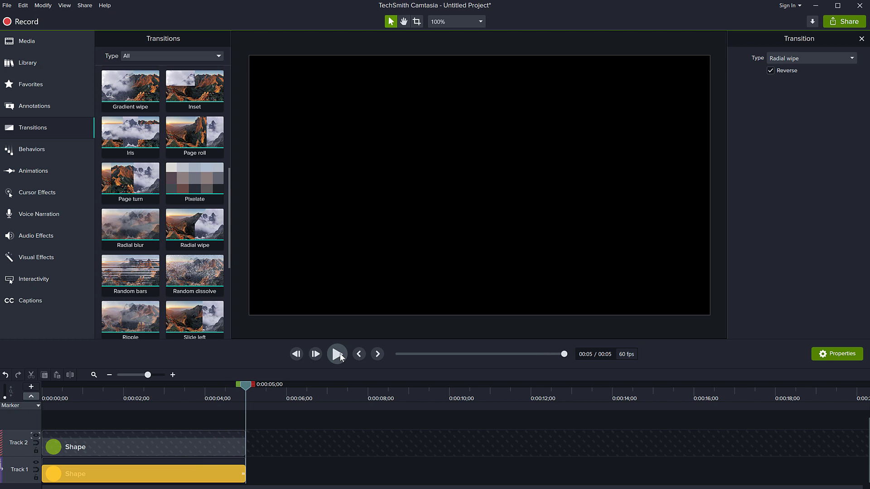
left_click(337, 353)
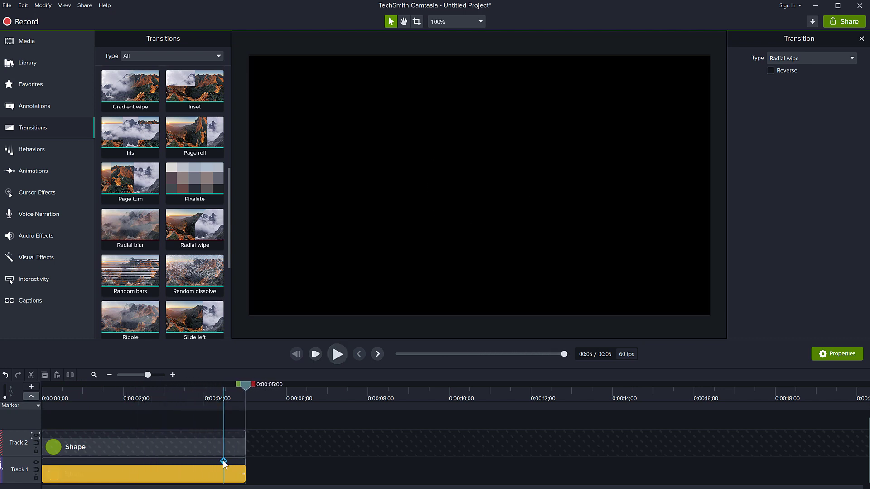
Step: Change the Track 1 ring's fill from yellow to a deep blue and replay the animation
left_click(218, 474)
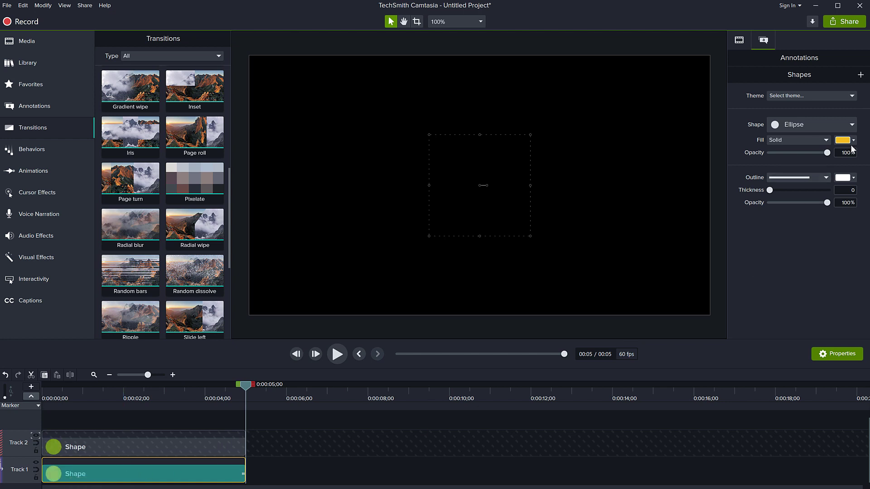
left_click(180, 395)
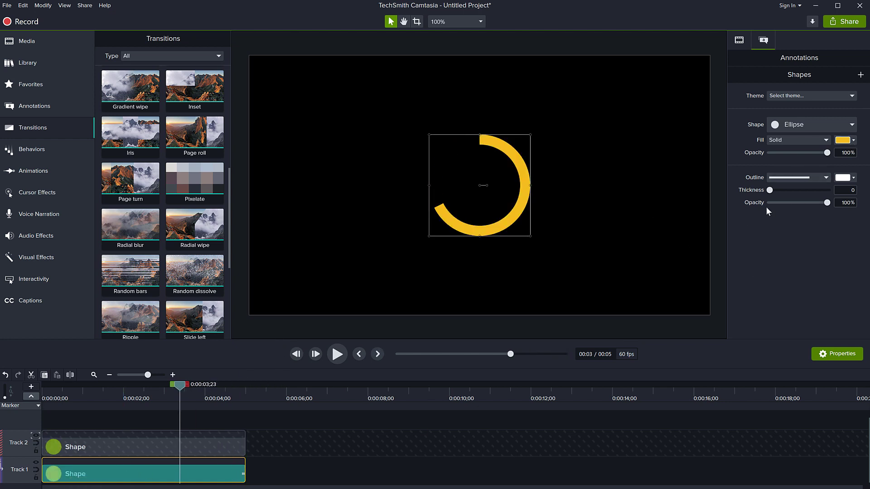
left_click(844, 140)
left_click(844, 190)
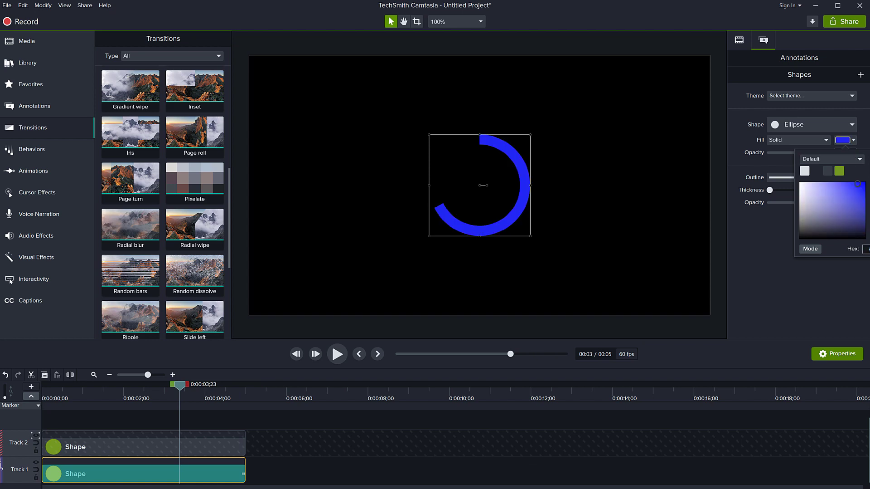
left_click_drag(845, 190, 860, 191)
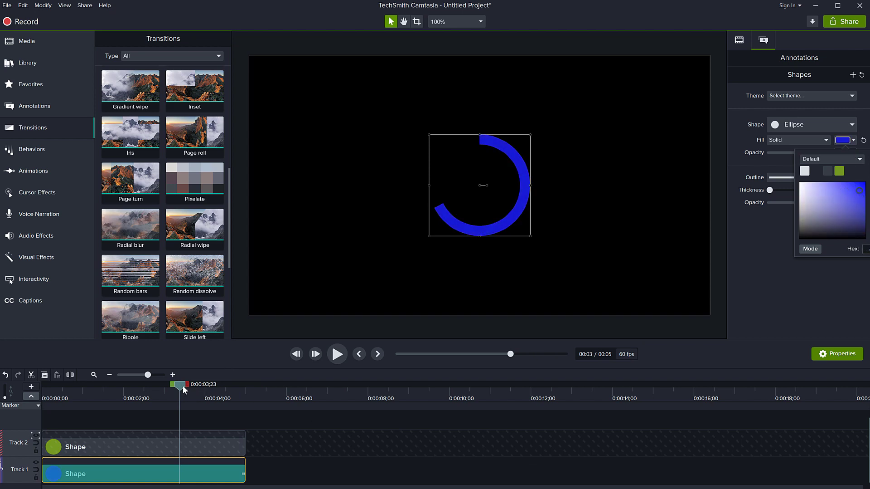
left_click_drag(183, 384, 42, 385)
left_click(338, 355)
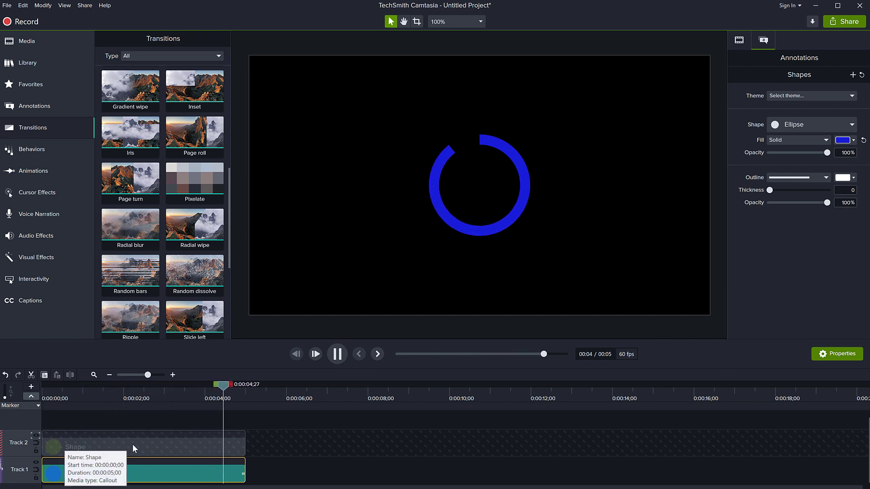
Step: Group both Shape clips and name the group 'Progress bar'
mouse_move(262, 418)
left_mouse_down()
mouse_move(190, 442)
mouse_move(144, 474)
left_mouse_up()
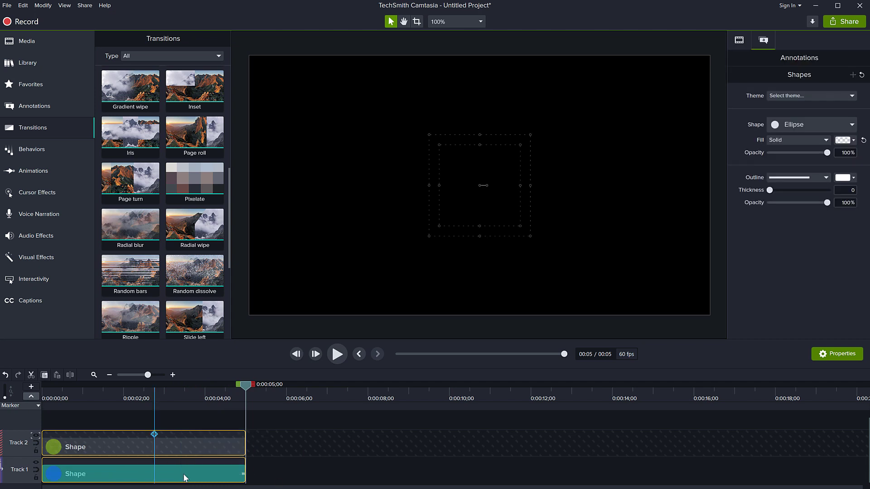
right_click(171, 445)
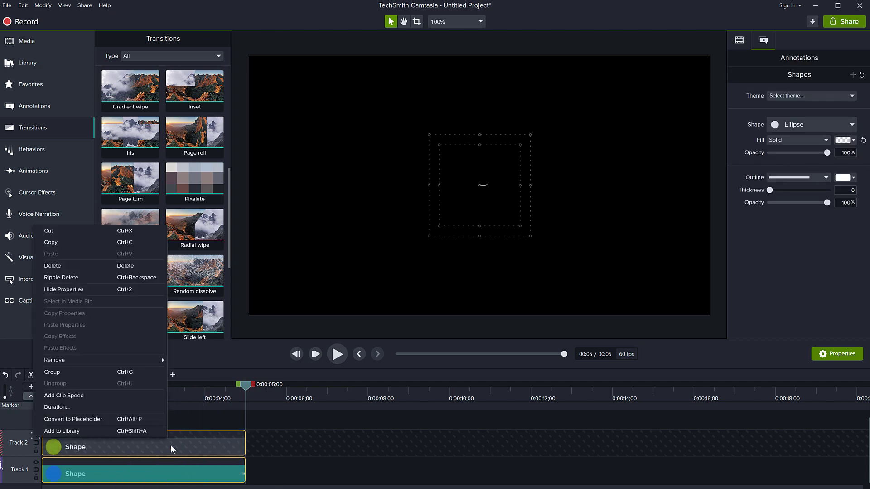
left_click(83, 371)
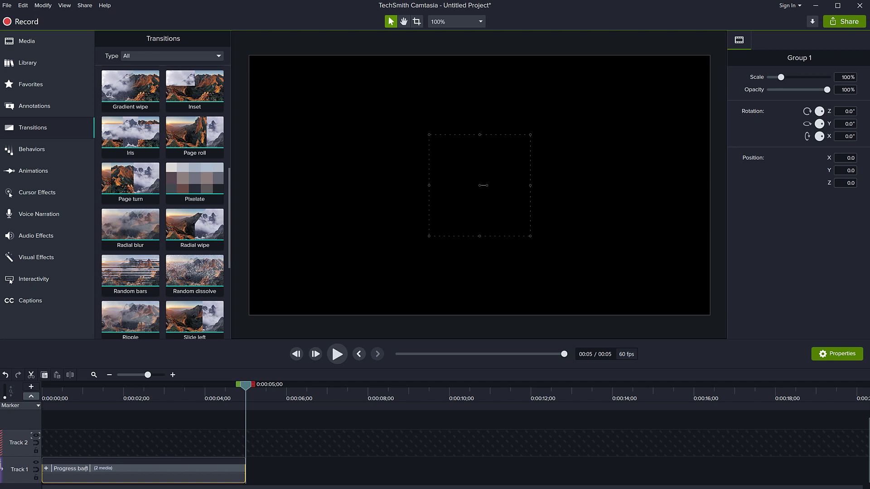
key("Return")
Step: Scrub through the grouped blue ring near its end, then rewind to the start
left_click(35, 435)
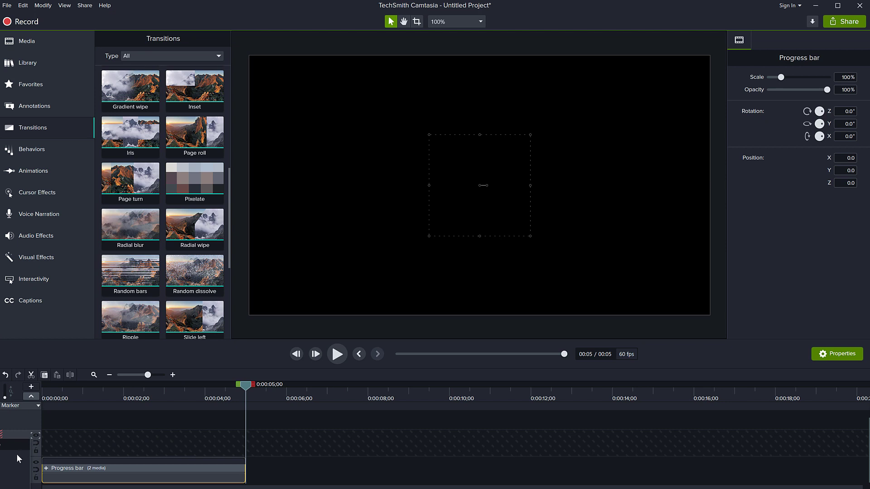
left_click_drag(16, 453, 110, 447)
left_click_drag(249, 382, 205, 403)
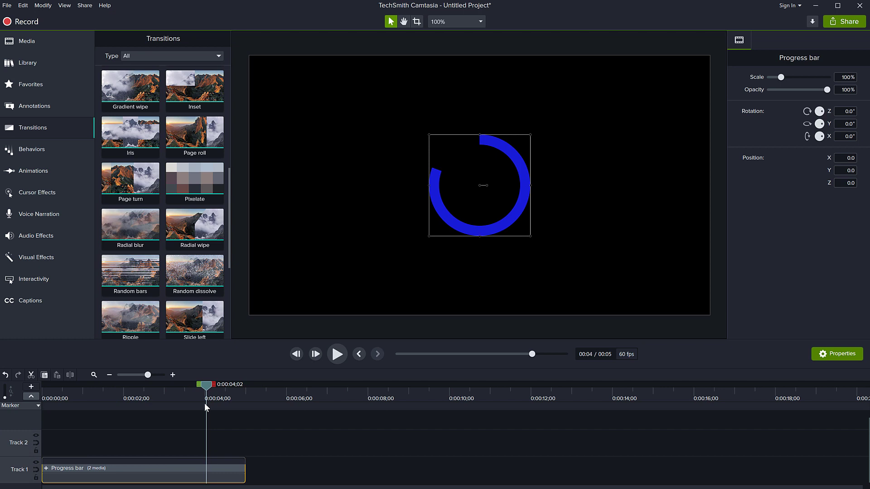
left_click_drag(205, 403, 42, 405)
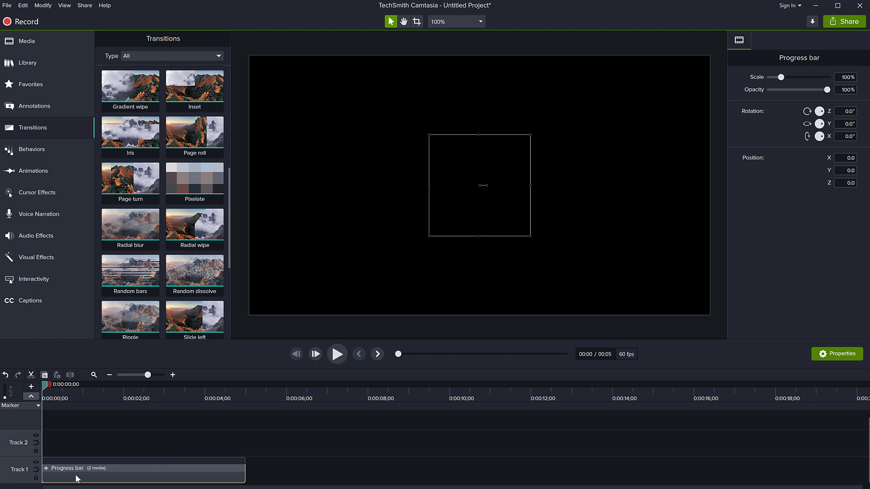
Step: Paste a copy of the Progress bar group onto Track 2
key("ctrl+c")
key("ctrl+v")
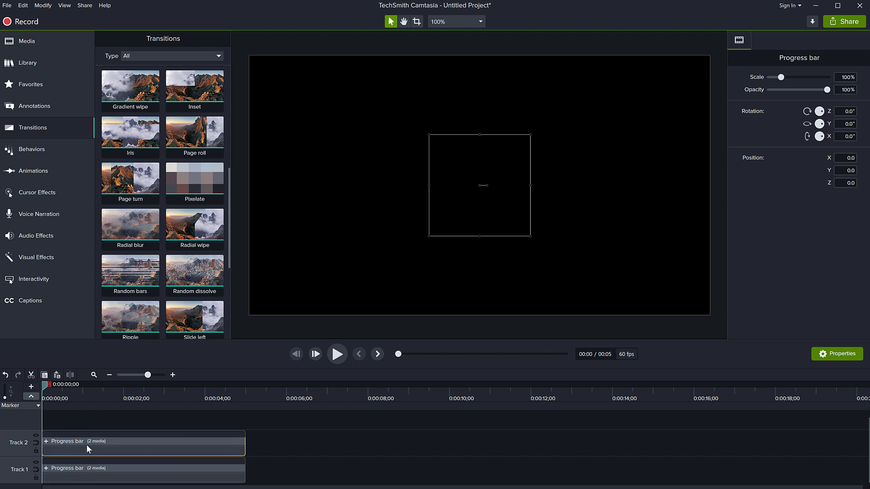
left_click(81, 388)
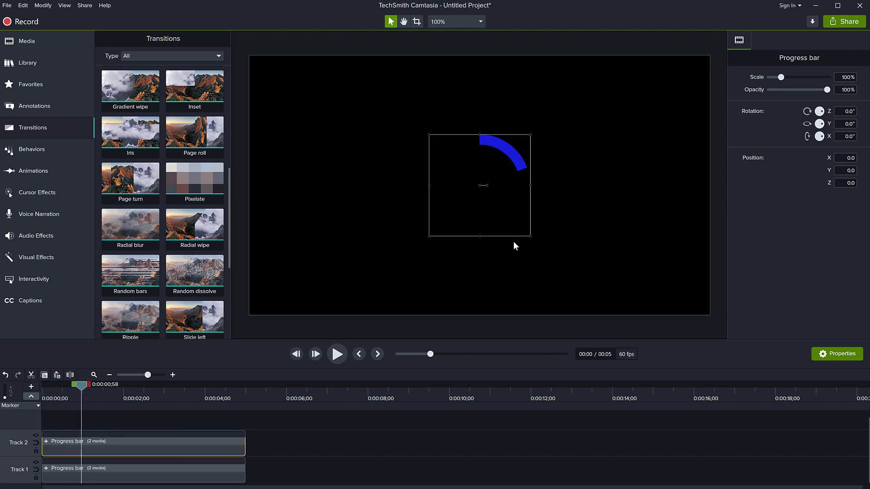
Step: Shrink the copied ring to 56.9%, centre it inside the larger ring, and preview the nested animation
left_click_drag(531, 236, 487, 192)
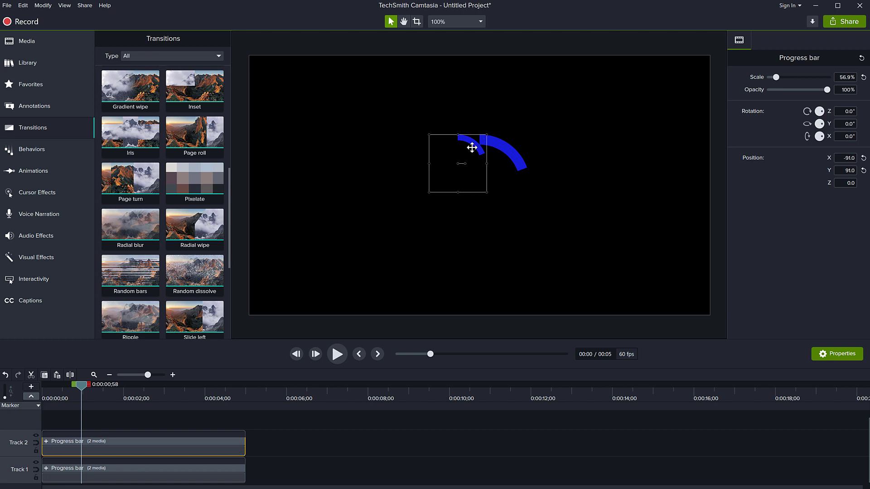
left_click_drag(472, 148, 669, 121)
left_click_drag(80, 386, 206, 389)
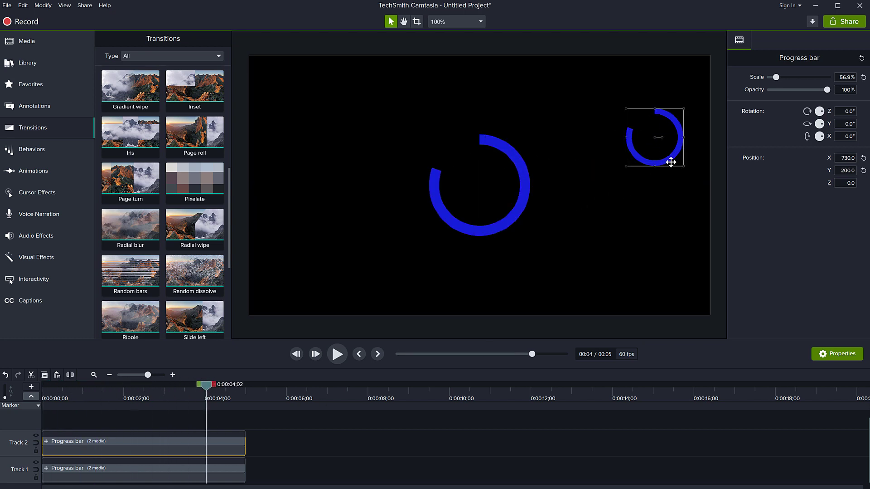
left_click_drag(671, 162, 495, 210)
key("space")
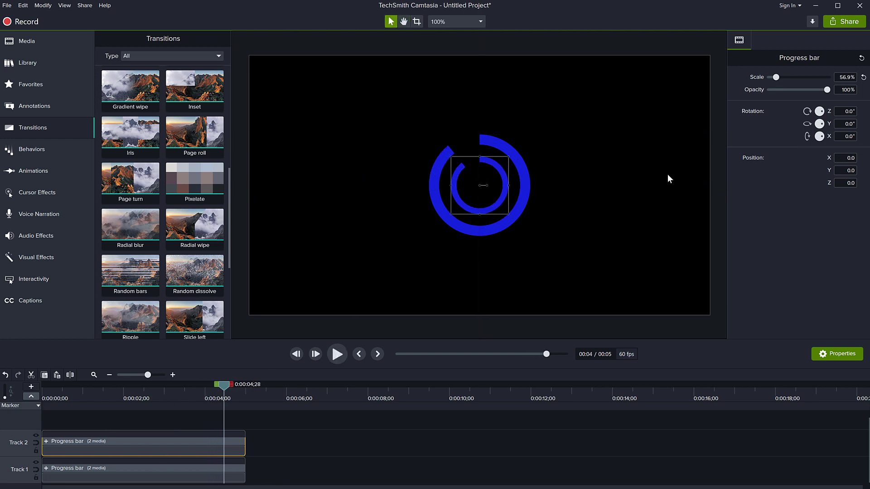
Step: Enable Reverse on the inner ring's Radial wipe, then replay the animation from the start
double_click(94, 442)
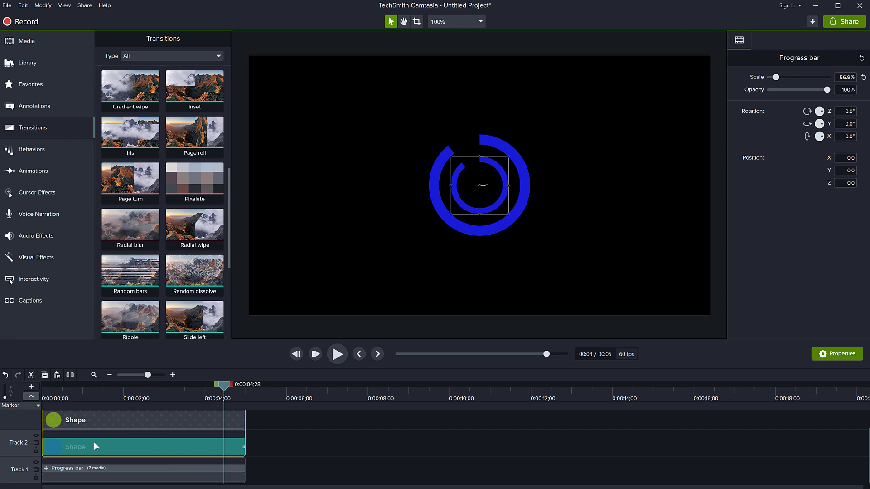
left_click(162, 443)
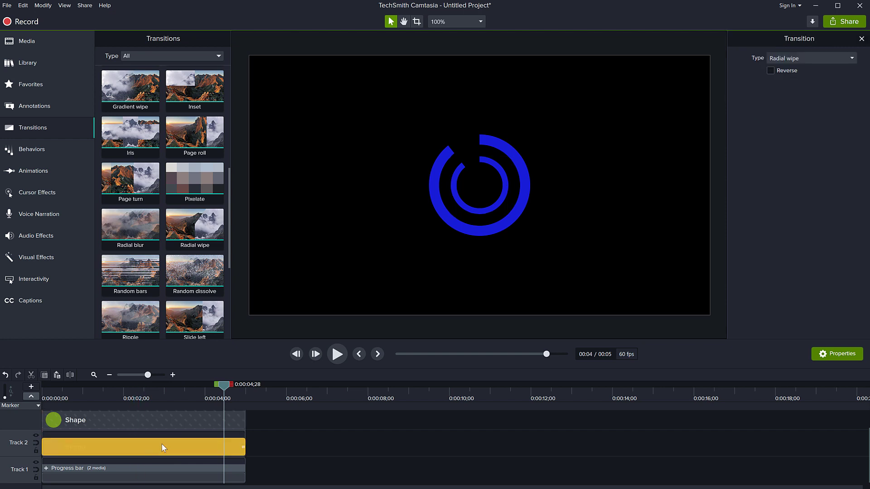
left_click(771, 70)
left_click_drag(228, 387, 44, 386)
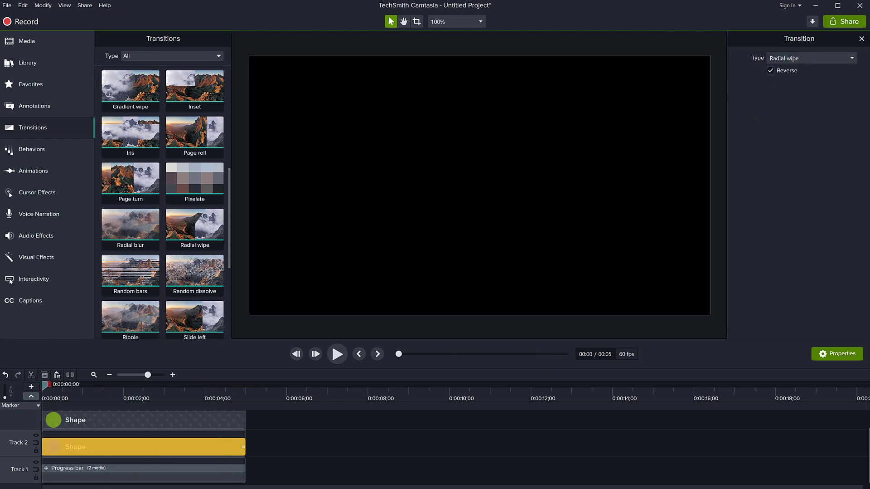
key("space")
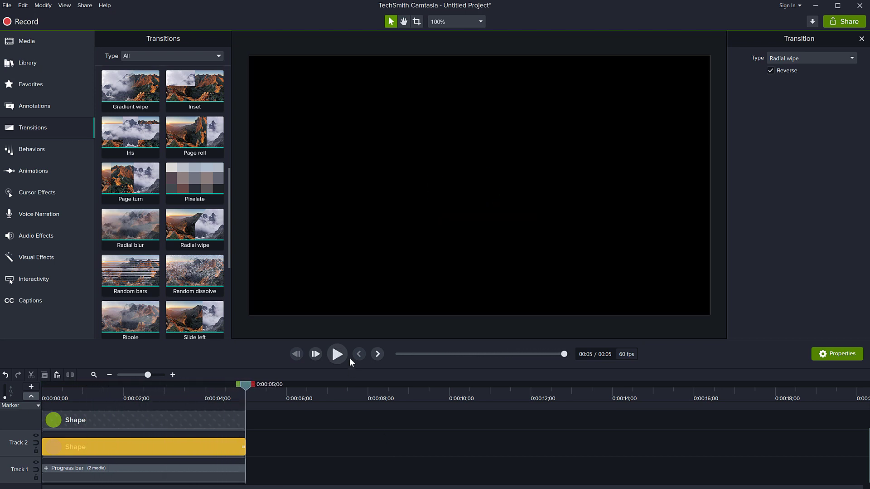
Step: Return to the top-level timeline with the Track 2 Progress bar group closed and deselected
key("ctrl+z")
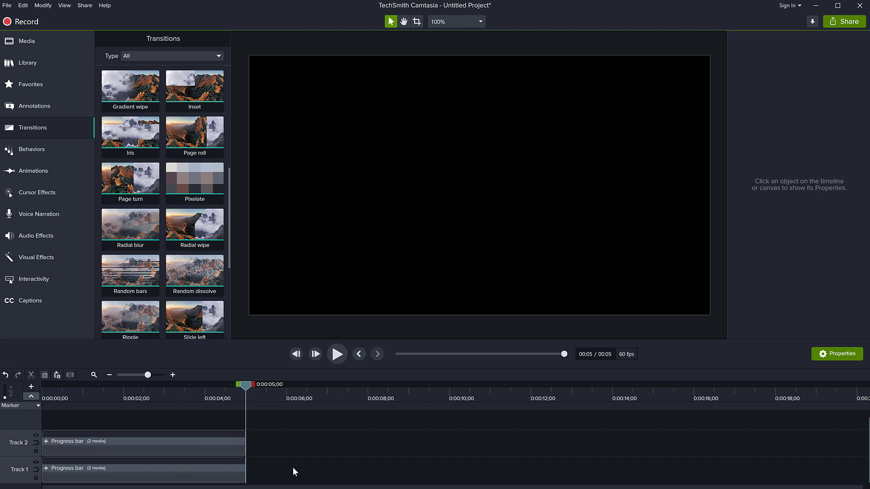
right_click(65, 444)
left_click(363, 444)
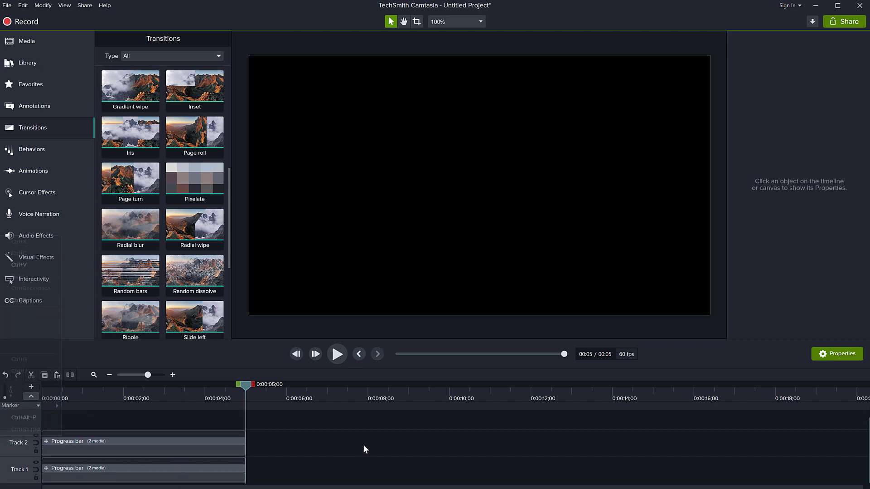